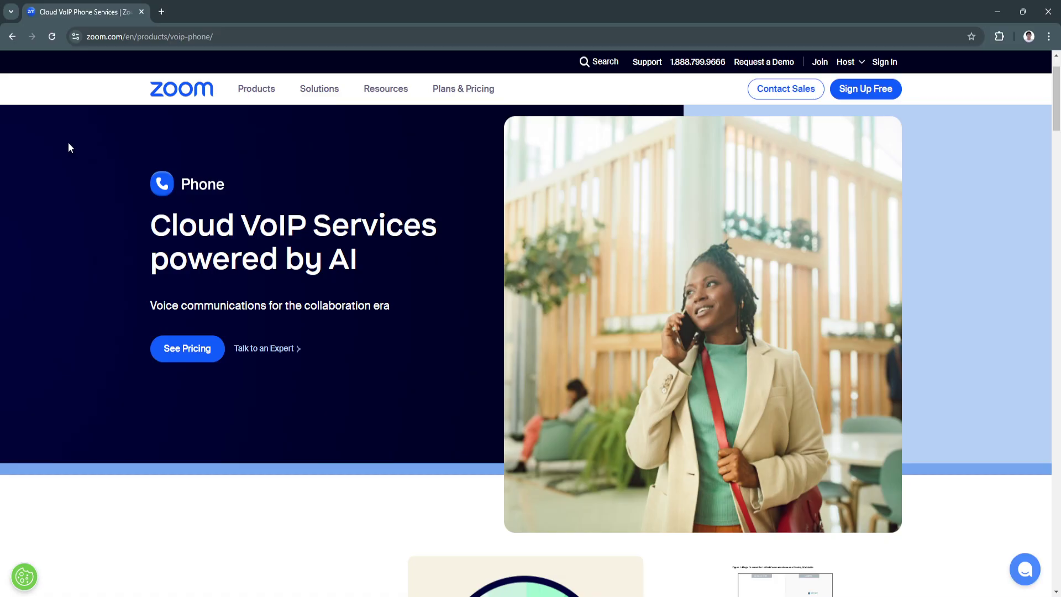
# - Autoscroll slowly down the Zoom Phone page to the Contact Sales form's zip code field
pyautogui.middleClick(68, 146)
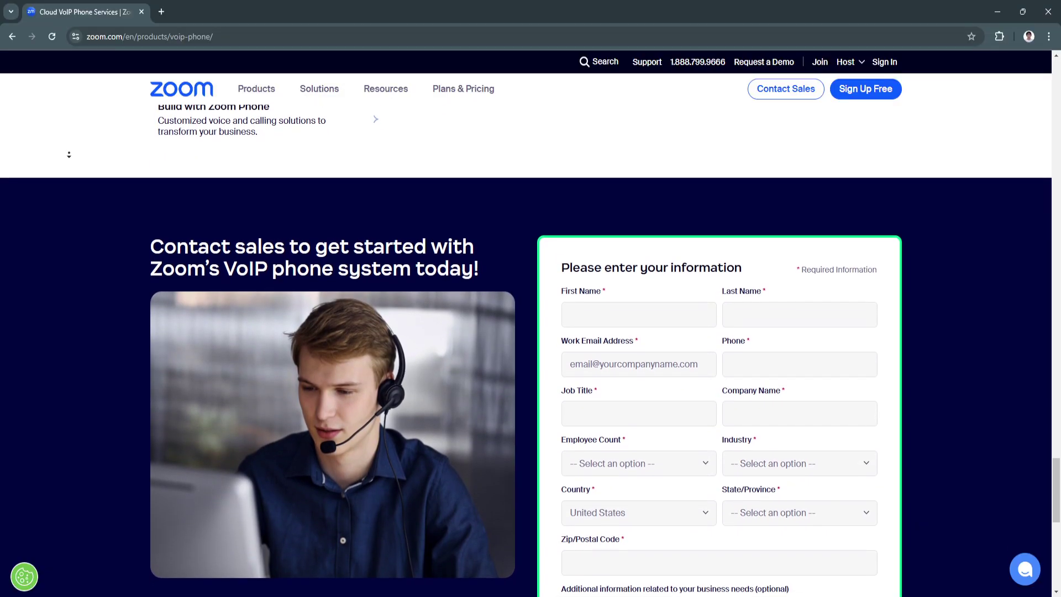
pyautogui.scroll(-1, 530, 332)
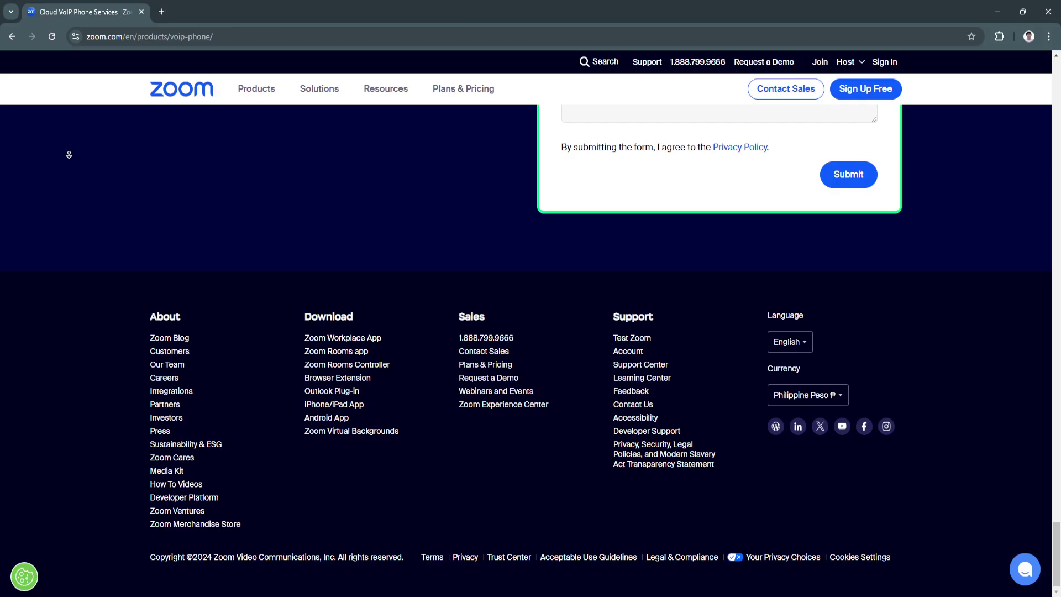
# - Return to the top of the Zoom Phone page and open the Cloud Phone System dropdown
pyautogui.press('Home')
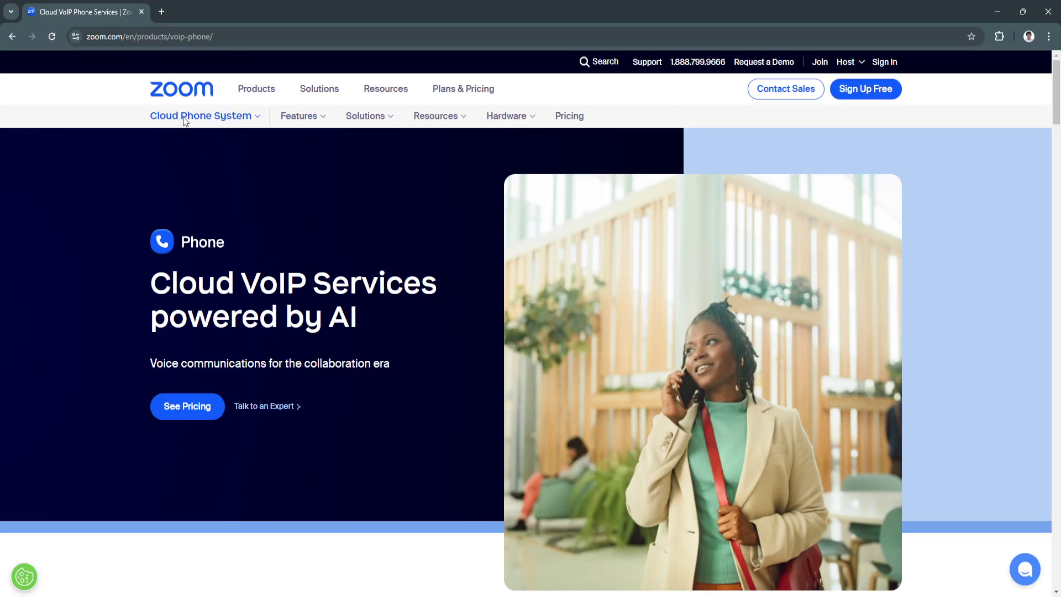
pyautogui.click(259, 117)
pyautogui.scroll(-4, 342, 245)
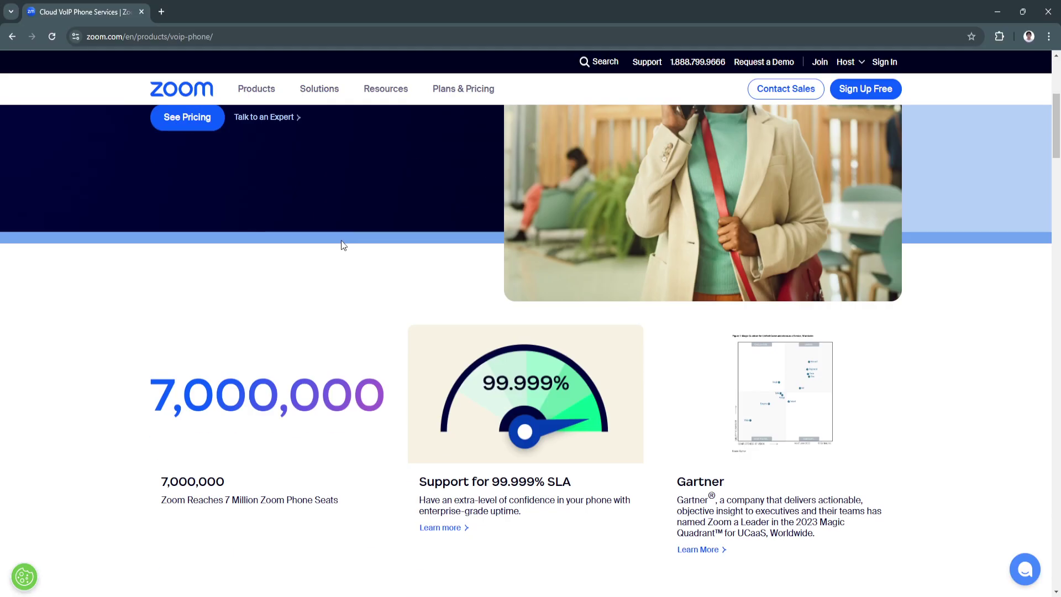
pyautogui.scroll(-3, 342, 244)
pyautogui.scroll(-3, 347, 237)
pyautogui.scroll(-2, 347, 237)
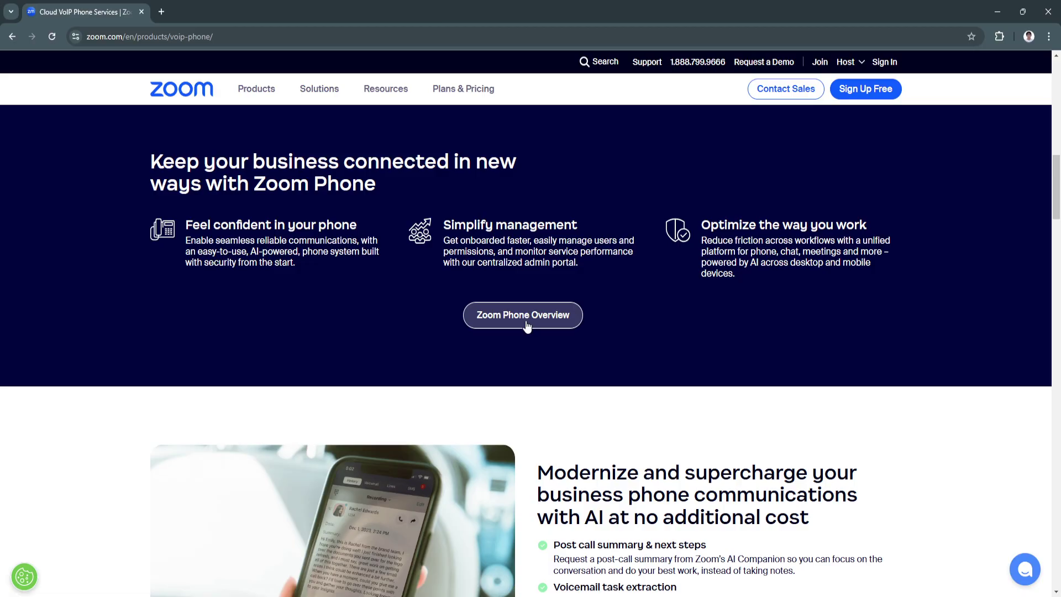
pyautogui.scroll(-3, 526, 326)
pyautogui.scroll(-2, 526, 323)
pyautogui.scroll(-2, 528, 317)
pyautogui.scroll(8, 527, 318)
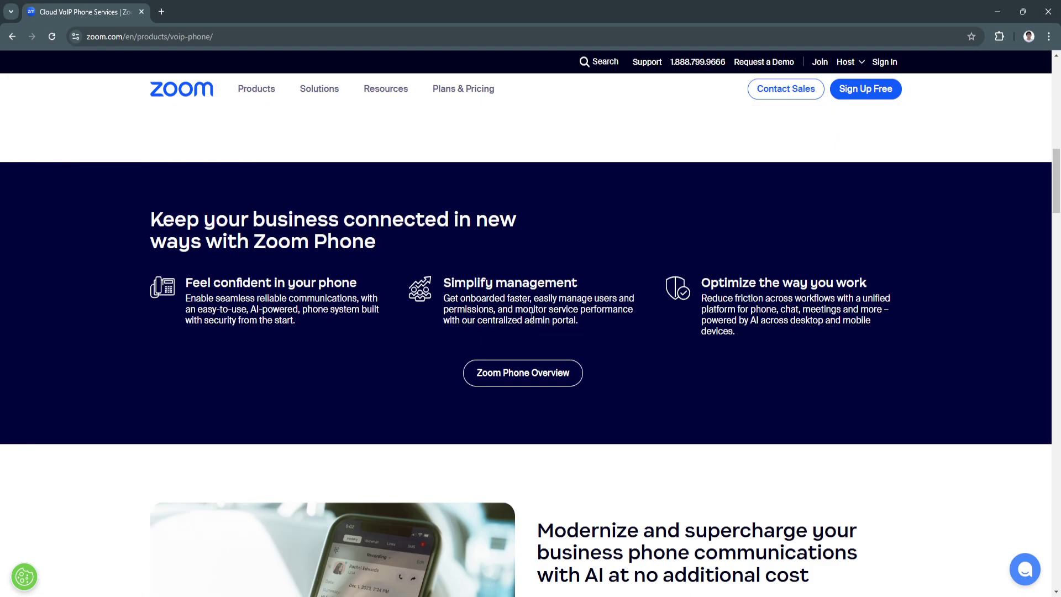
pyautogui.scroll(4, 528, 318)
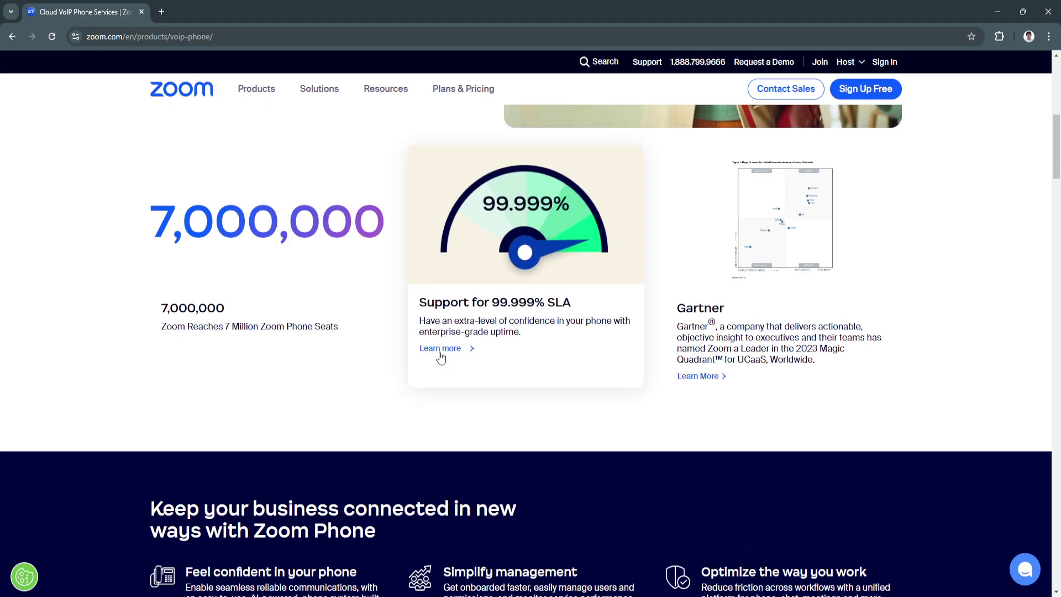
pyautogui.scroll(10, 443, 351)
# - Open the Zoom Phone Pricing page from the Cloud Phone System sub-navigation
pyautogui.click(458, 93)
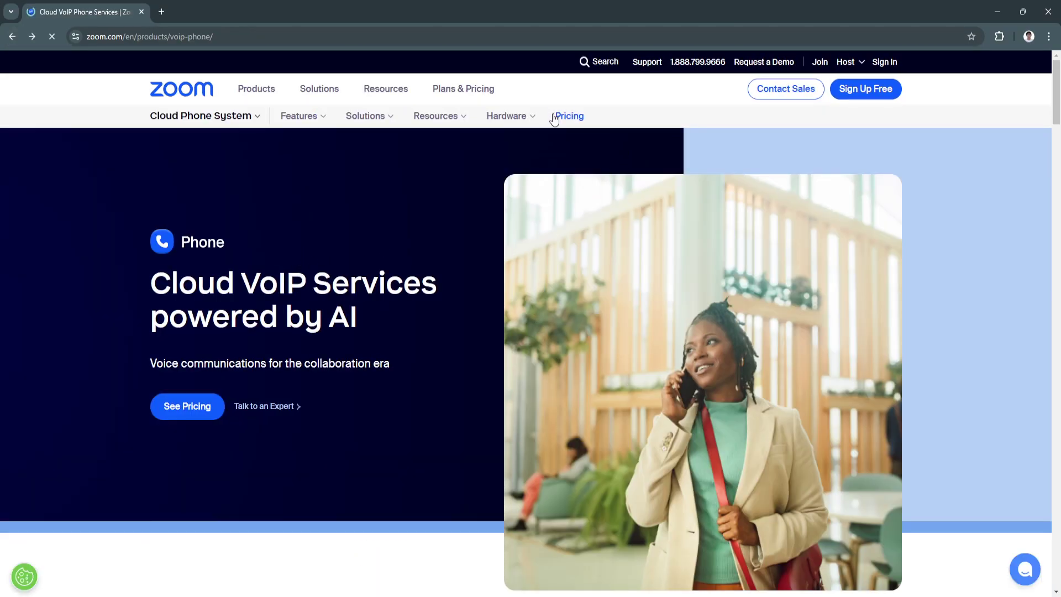
# - Open the Zoom Phone plans page and reach its Compare All Features table
pyautogui.click(569, 115)
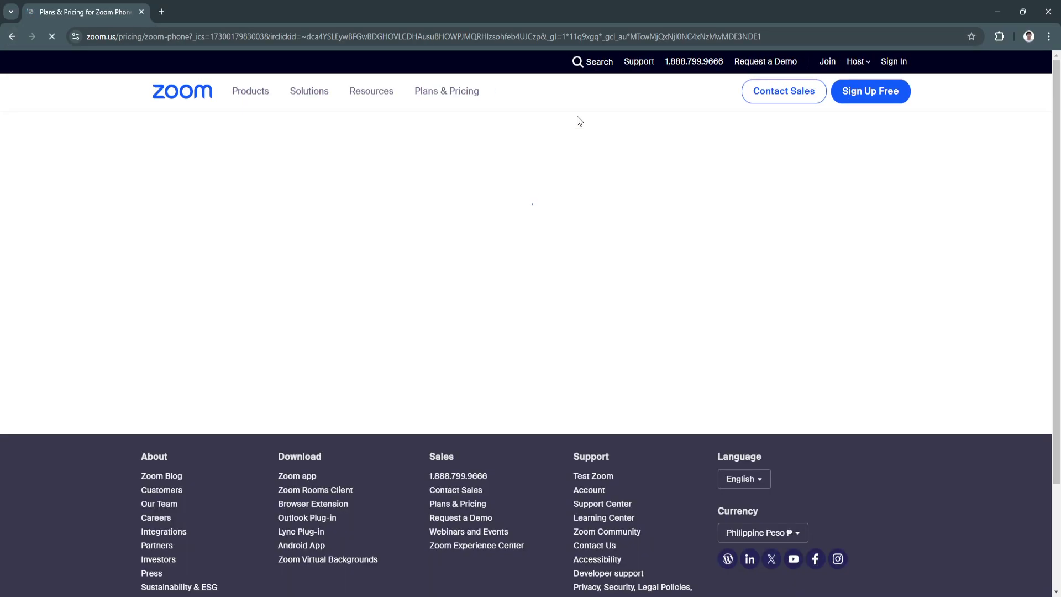
pyautogui.scroll(-3, 347, 318)
pyautogui.scroll(-2, 347, 319)
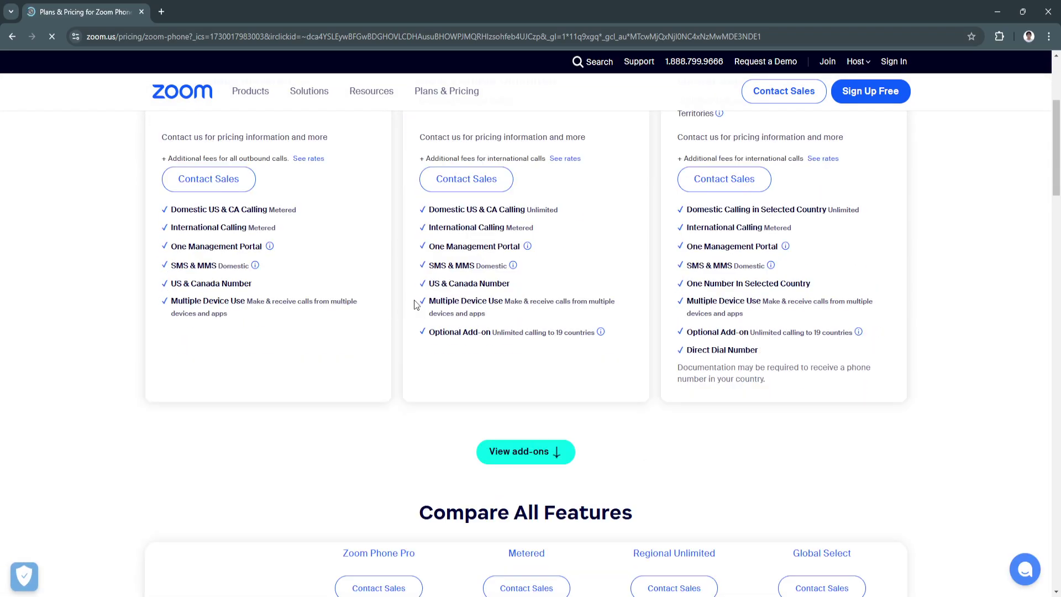
pyautogui.scroll(2, 407, 305)
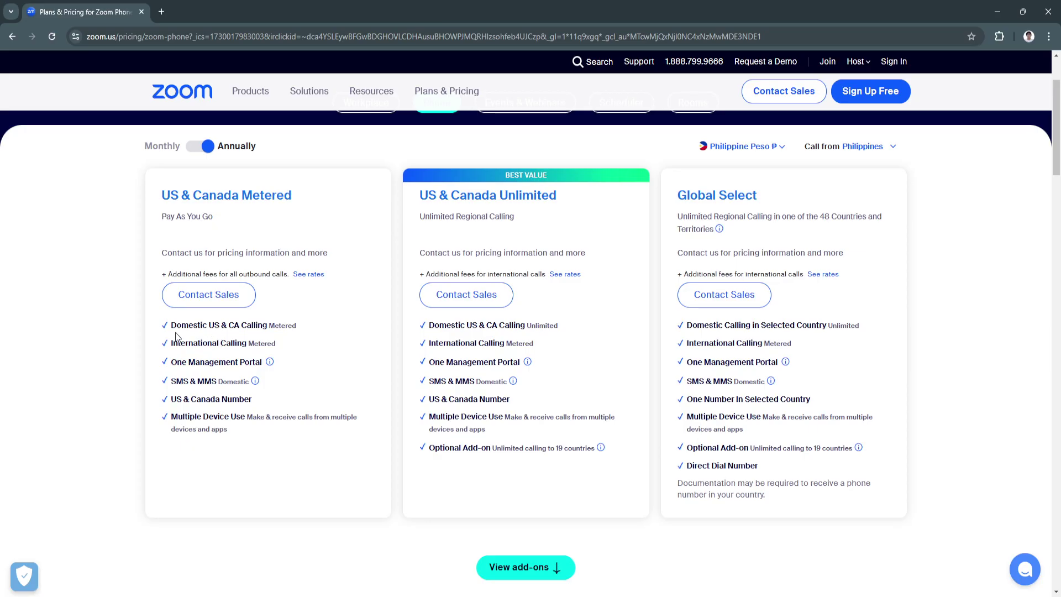
pyautogui.scroll(-3, 483, 359)
pyautogui.scroll(-2, 489, 398)
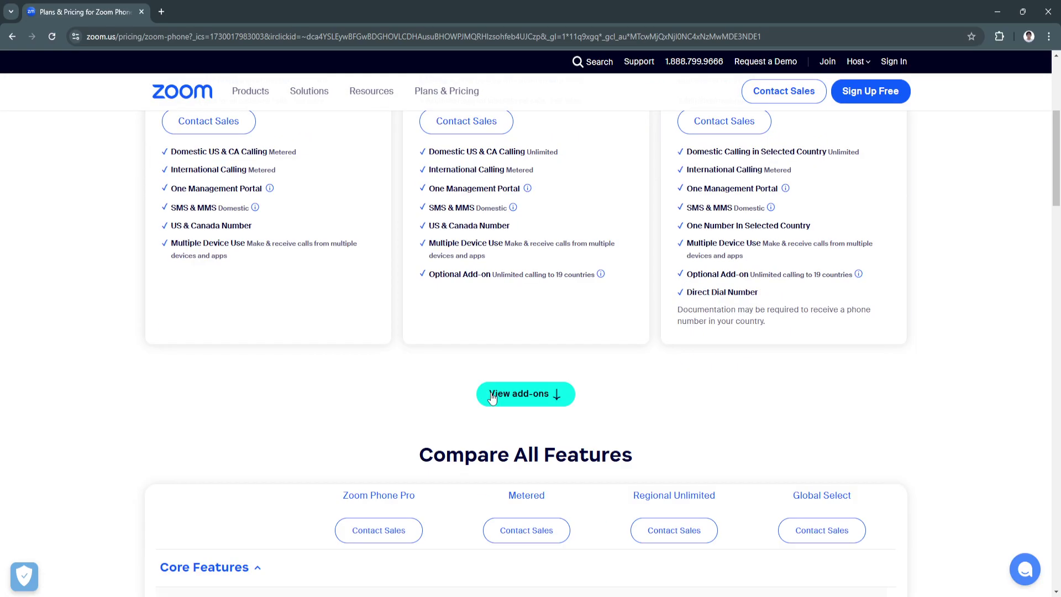
pyautogui.scroll(-3, 479, 379)
pyautogui.scroll(-2, 478, 379)
pyautogui.scroll(-3, 477, 383)
pyautogui.scroll(-2, 478, 383)
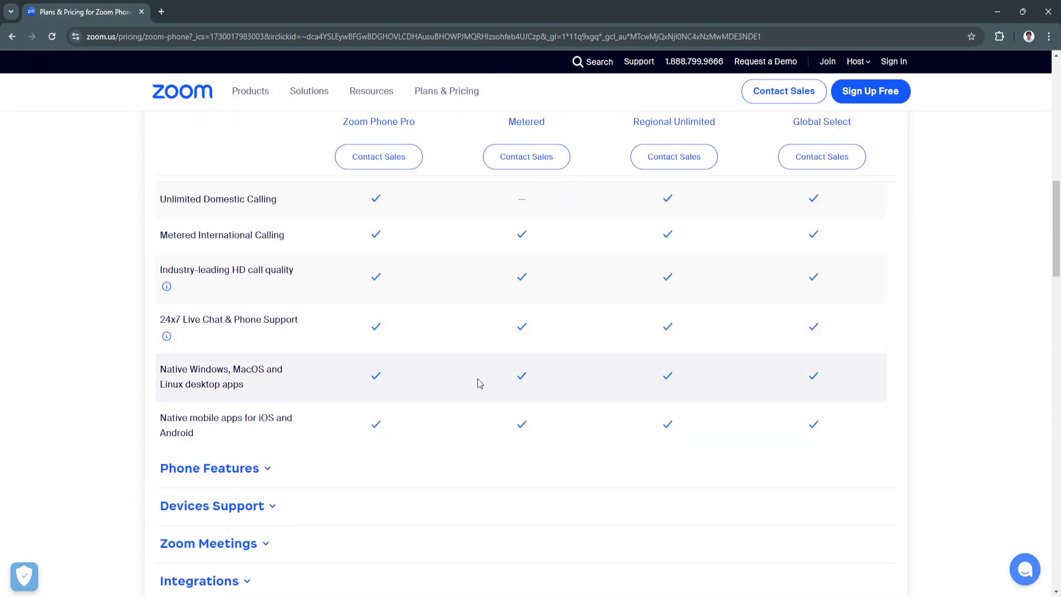
pyautogui.scroll(-1, 478, 383)
pyautogui.scroll(4, 478, 383)
pyautogui.scroll(1, 477, 383)
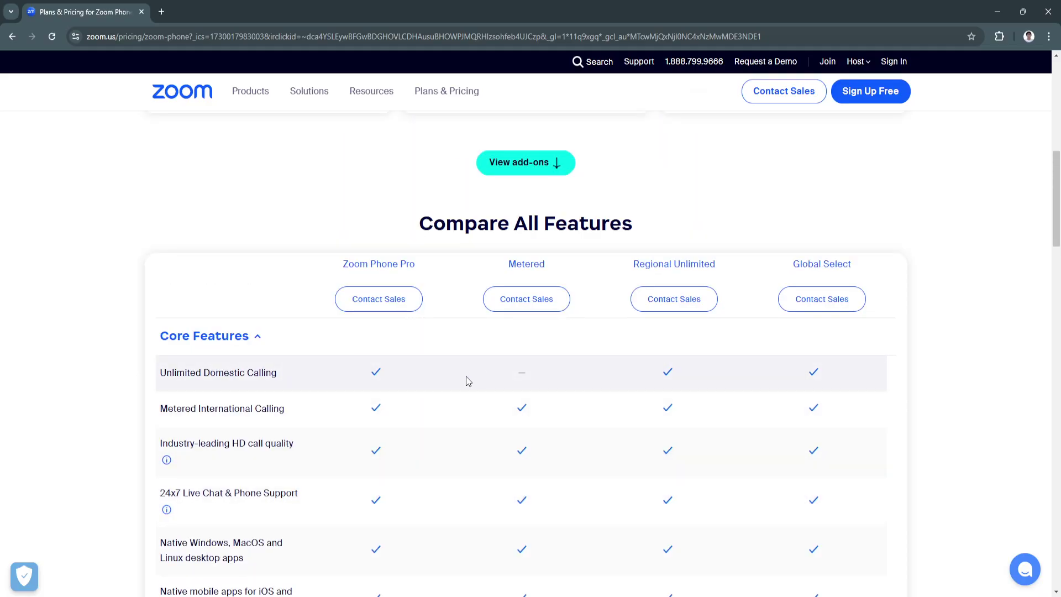
pyautogui.scroll(-3, 1022, 375)
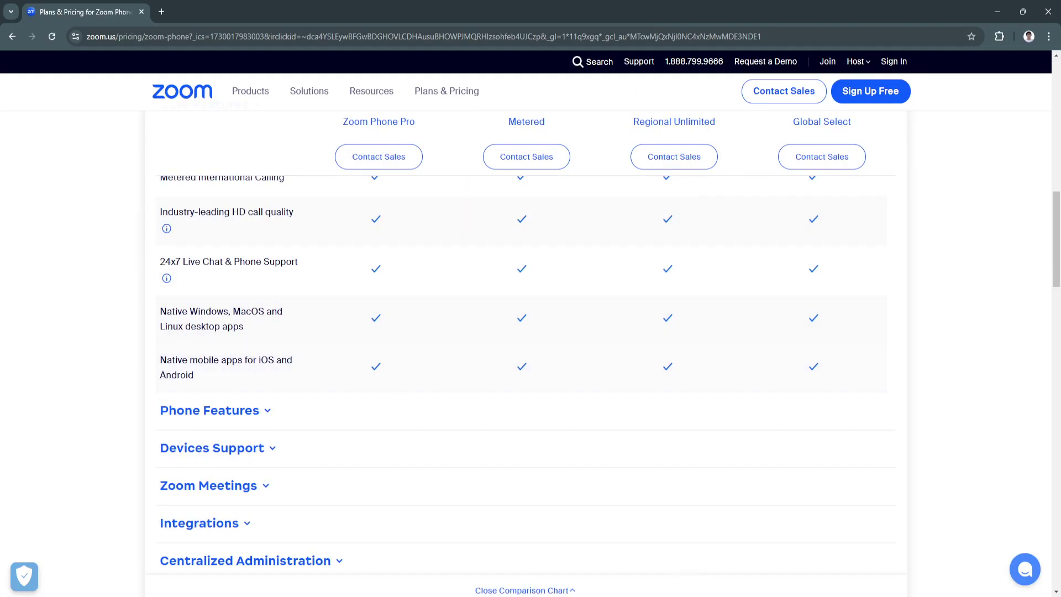
pyautogui.scroll(-3, 620, 456)
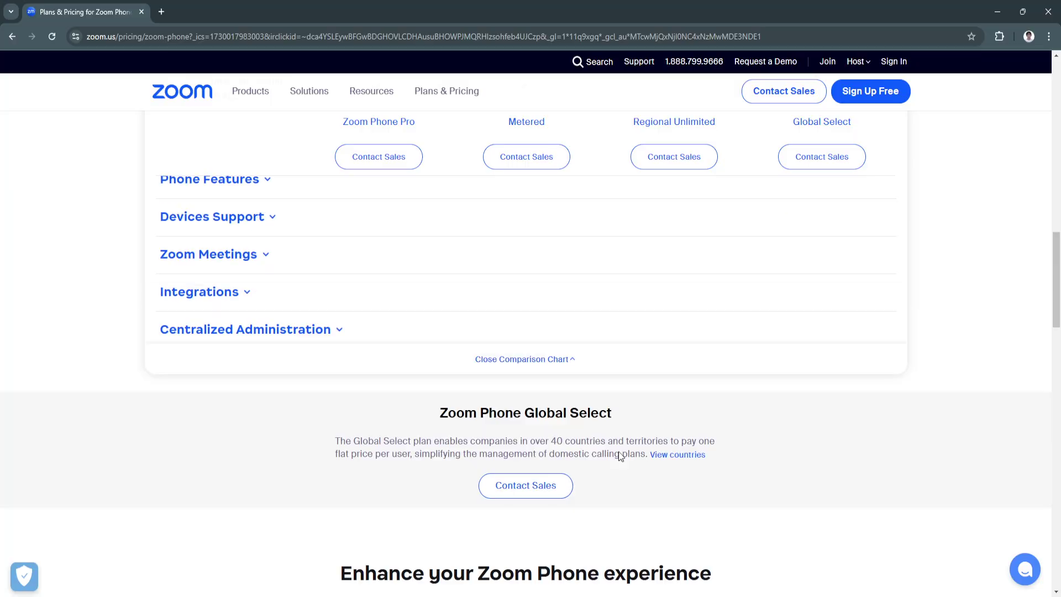
pyautogui.scroll(3, 568, 405)
pyautogui.scroll(2, 568, 404)
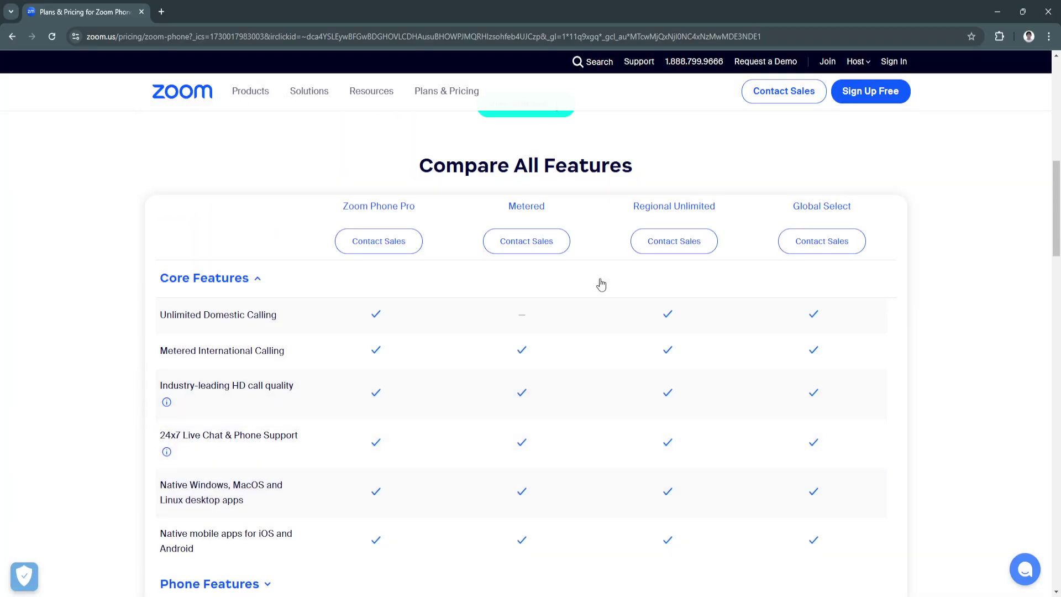
pyautogui.scroll(-3, 521, 457)
pyautogui.scroll(1, 521, 448)
# - Expand the Phone Features and Devices Support rows in the plan comparison table
pyautogui.click(208, 410)
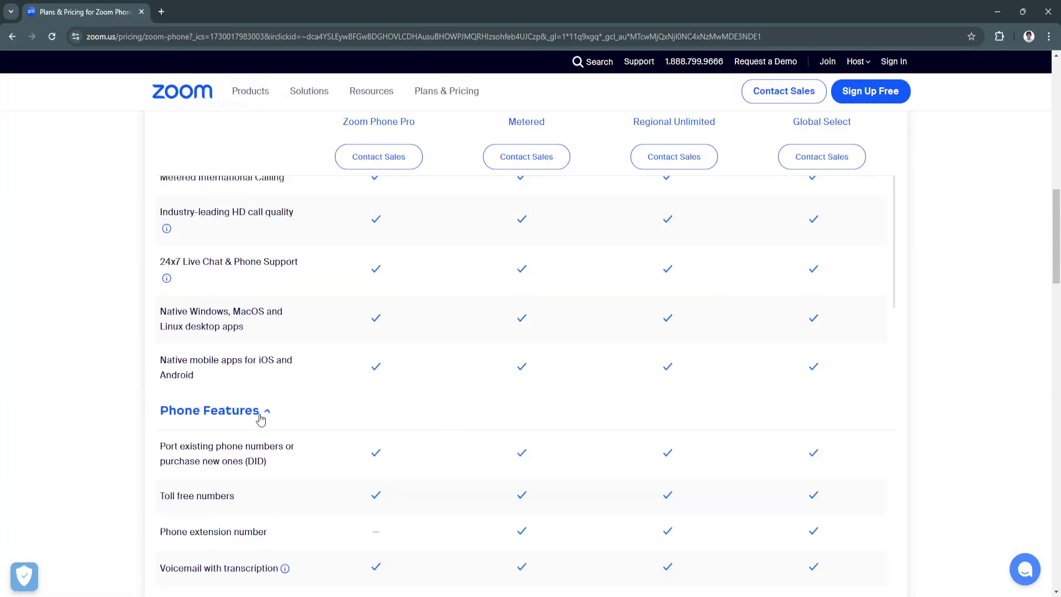
pyautogui.scroll(-2, 294, 425)
pyautogui.scroll(-5, 294, 425)
pyautogui.scroll(-2, 293, 424)
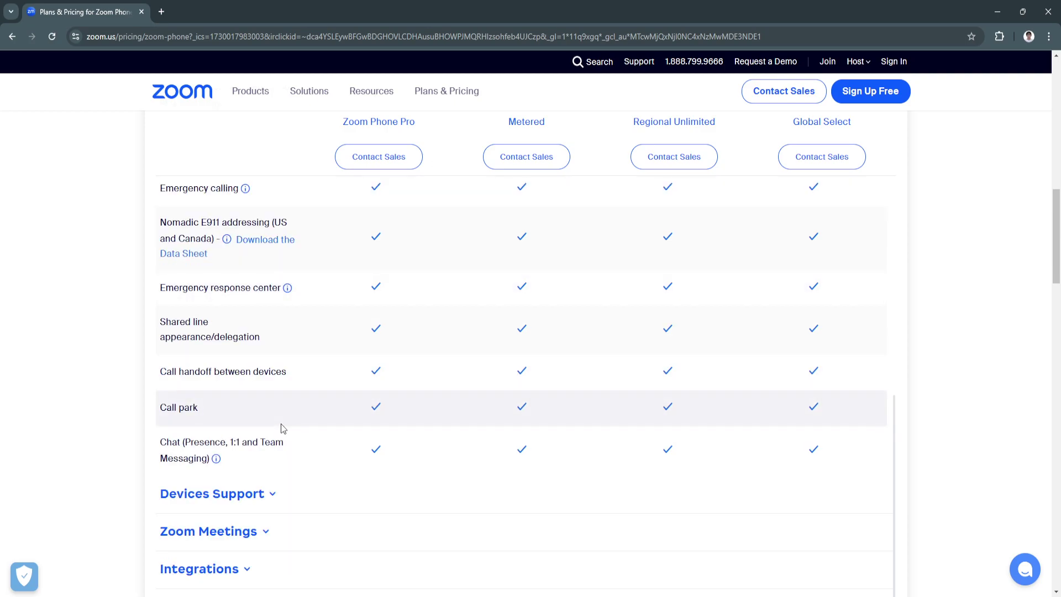
pyautogui.click(275, 495)
pyautogui.moveTo(1055, 249)
pyautogui.mouseDown()
pyautogui.moveTo(1056, 125)
pyautogui.moveTo(1056, 273)
pyautogui.mouseUp()
pyautogui.scroll(5, 595, 345)
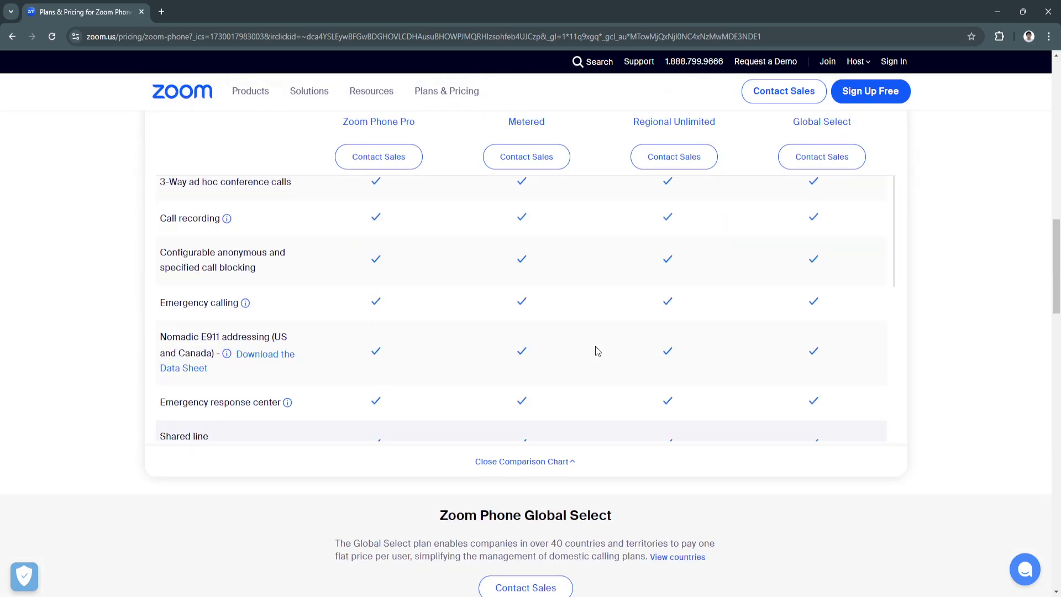
pyautogui.scroll(3, 599, 360)
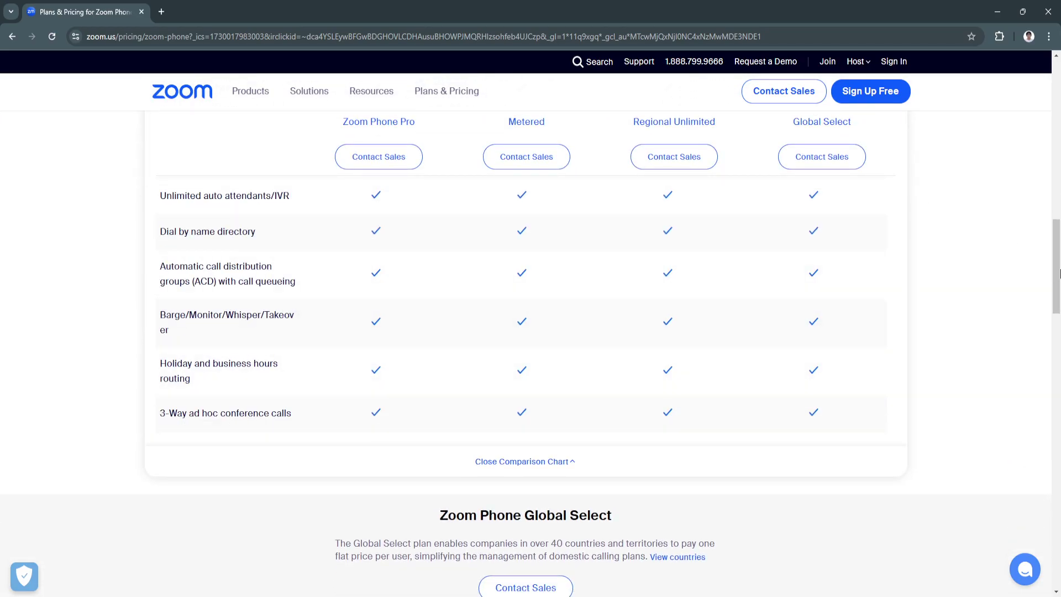
pyautogui.moveTo(1056, 274); pyautogui.dragTo(1056, 83)
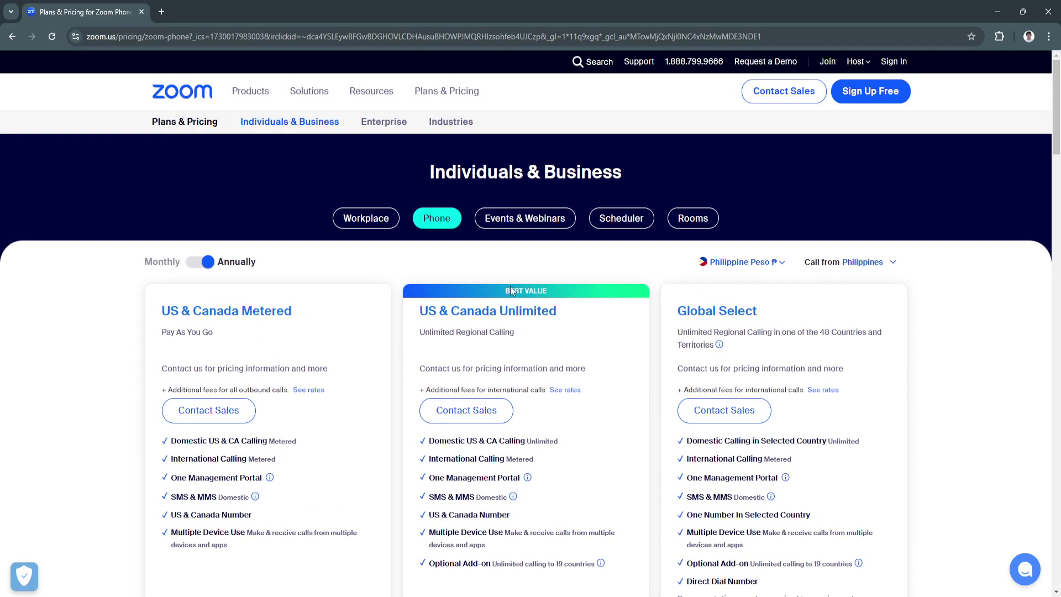